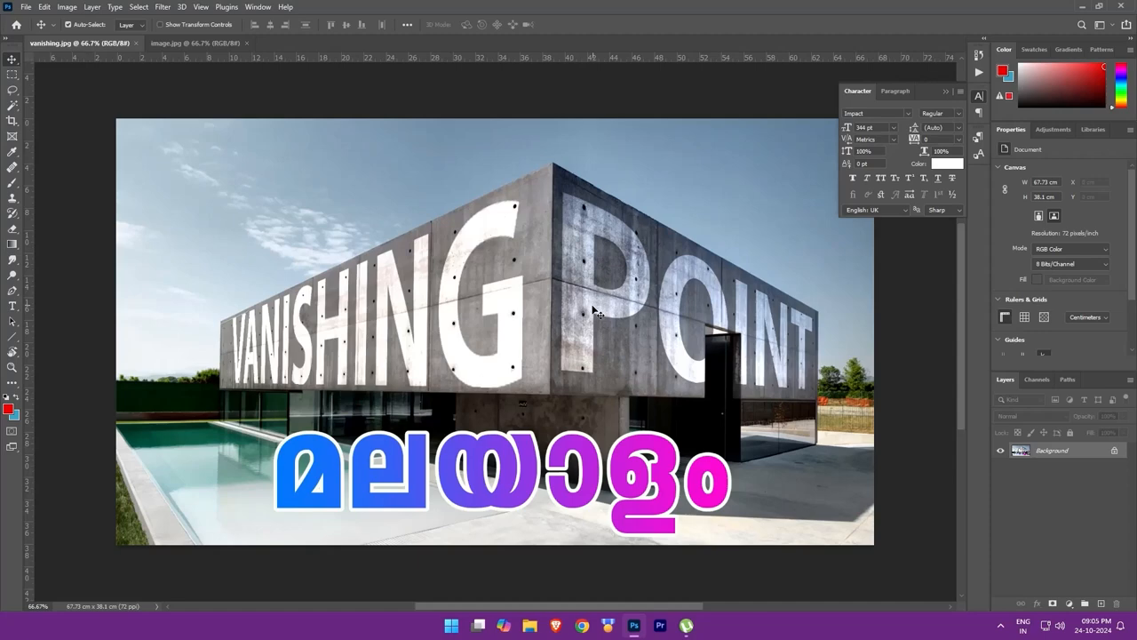
Switch to image.jpg and add the text VANISHING over the building in white Impact at 344 pt.
click(195, 42)
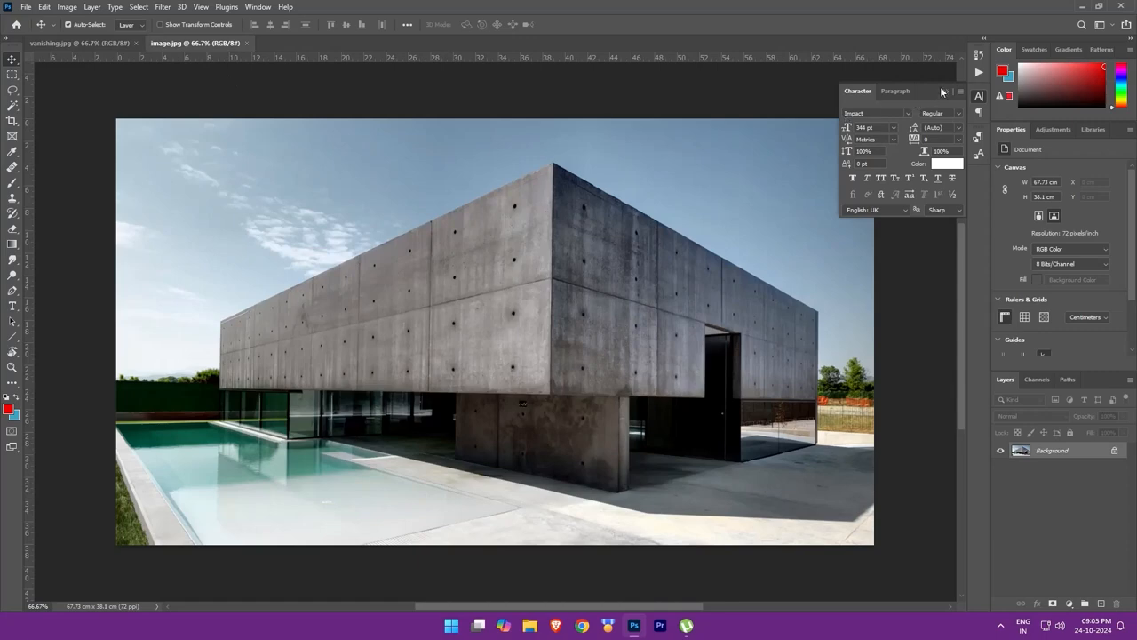
click(946, 92)
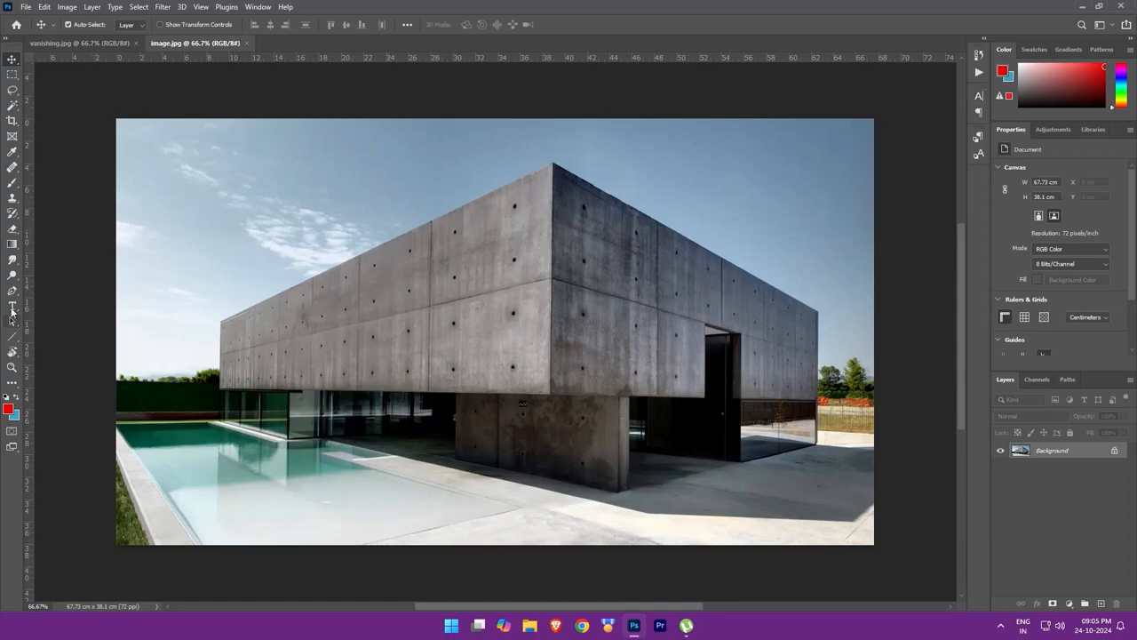
click(12, 307)
click(317, 354)
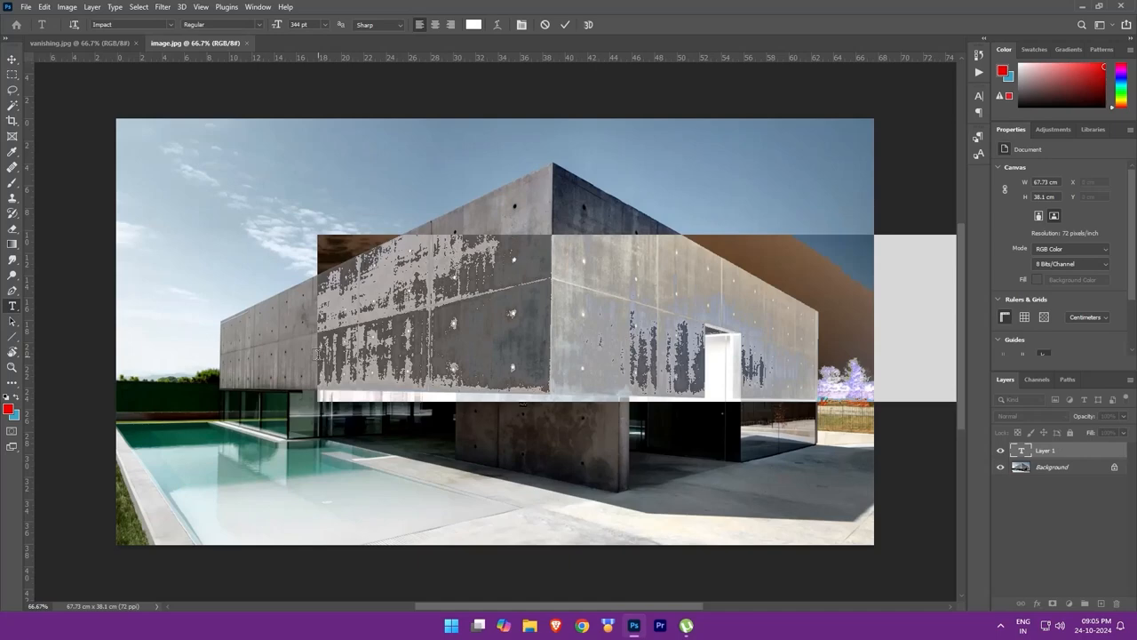
text(VANISH)
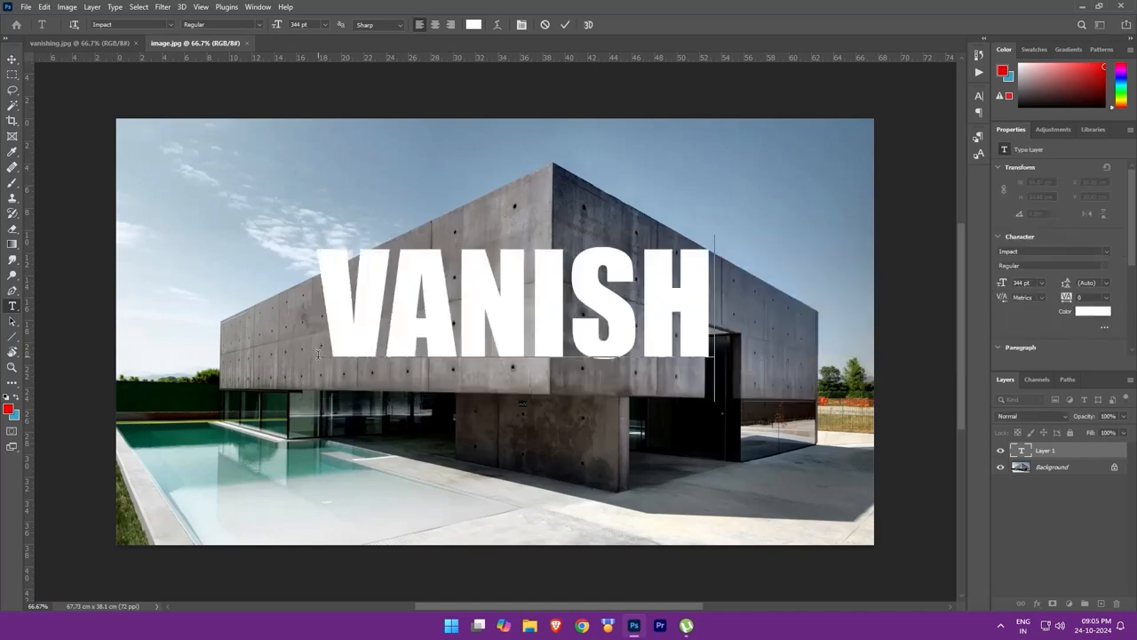
text(ING)
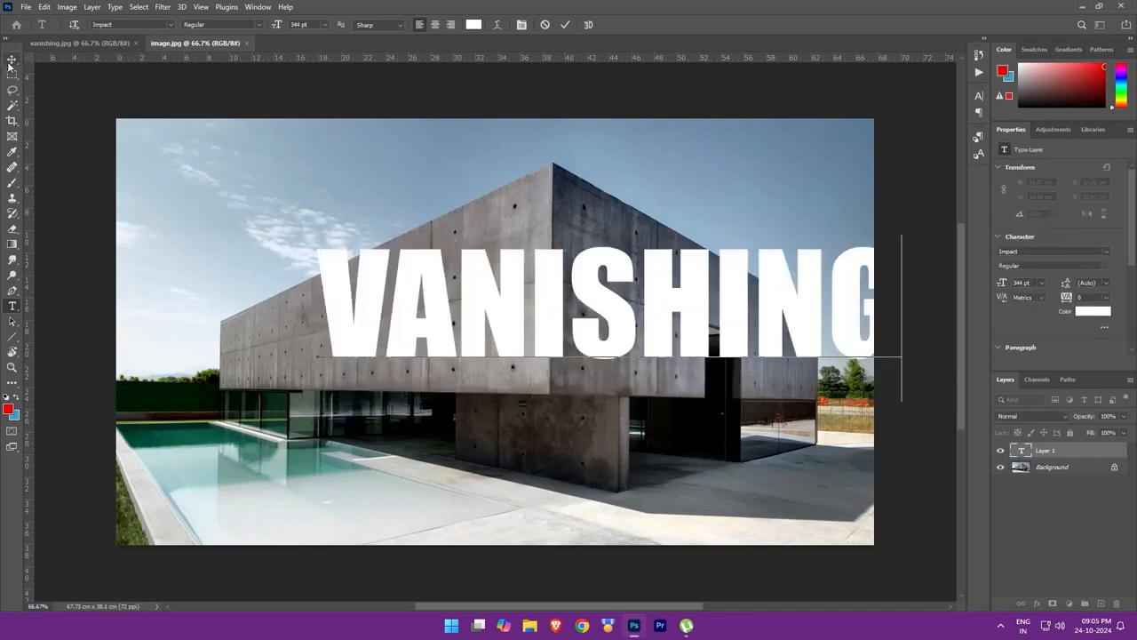
Scale the VANISHING text down to about 34.5 cm wide and position it over the middle of the building.
click(11, 60)
drag(618, 311, 482, 297)
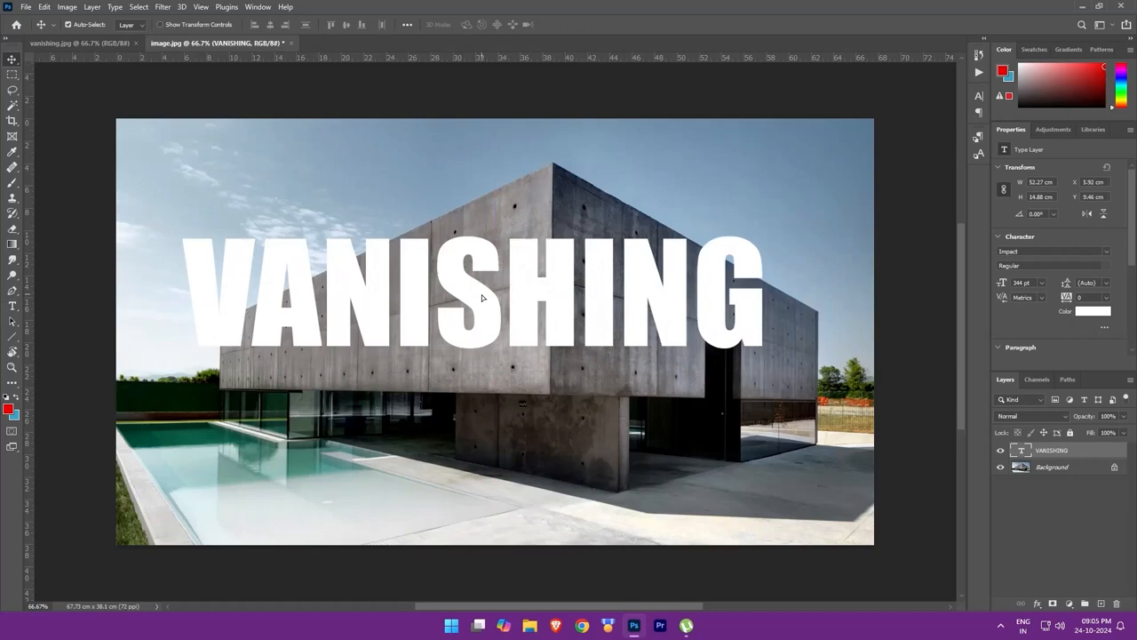
key(ctrl+t)
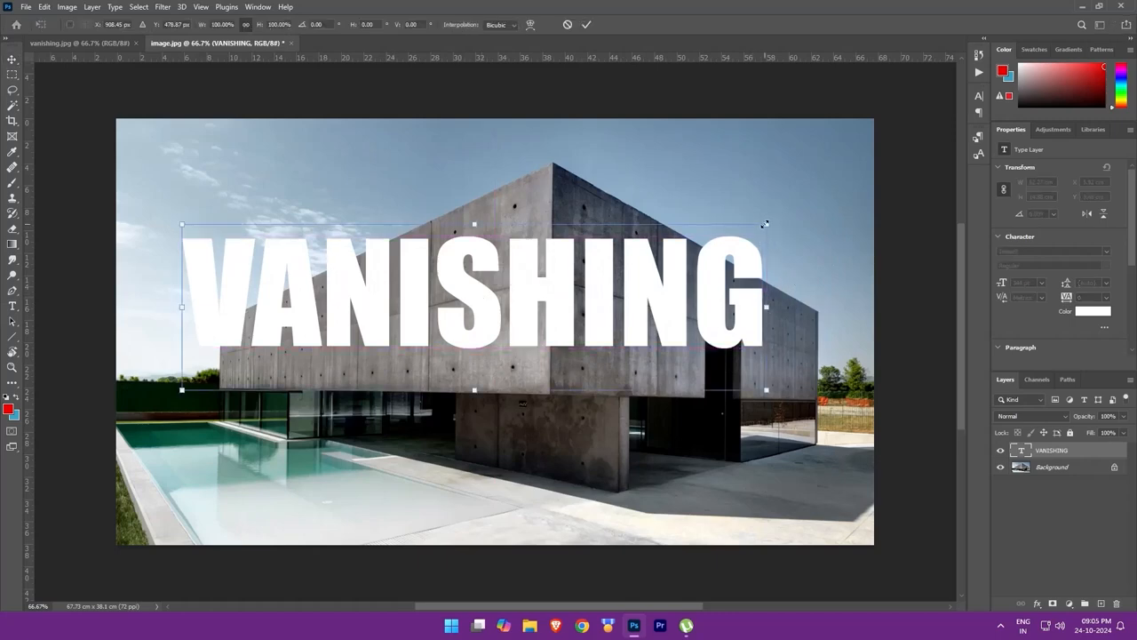
drag(765, 224, 573, 280)
drag(499, 317, 601, 316)
key(Return)
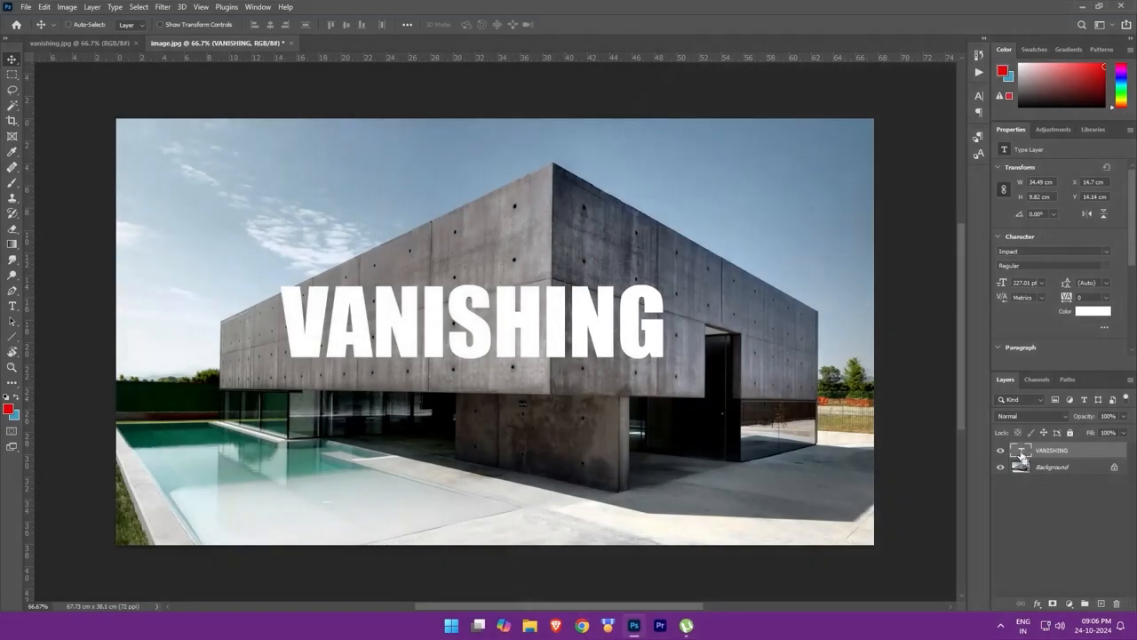
Copy the VANISHING lettering using a selection of its outlines, then hide the text layer and deselect.
ctrl+click(1022, 453)
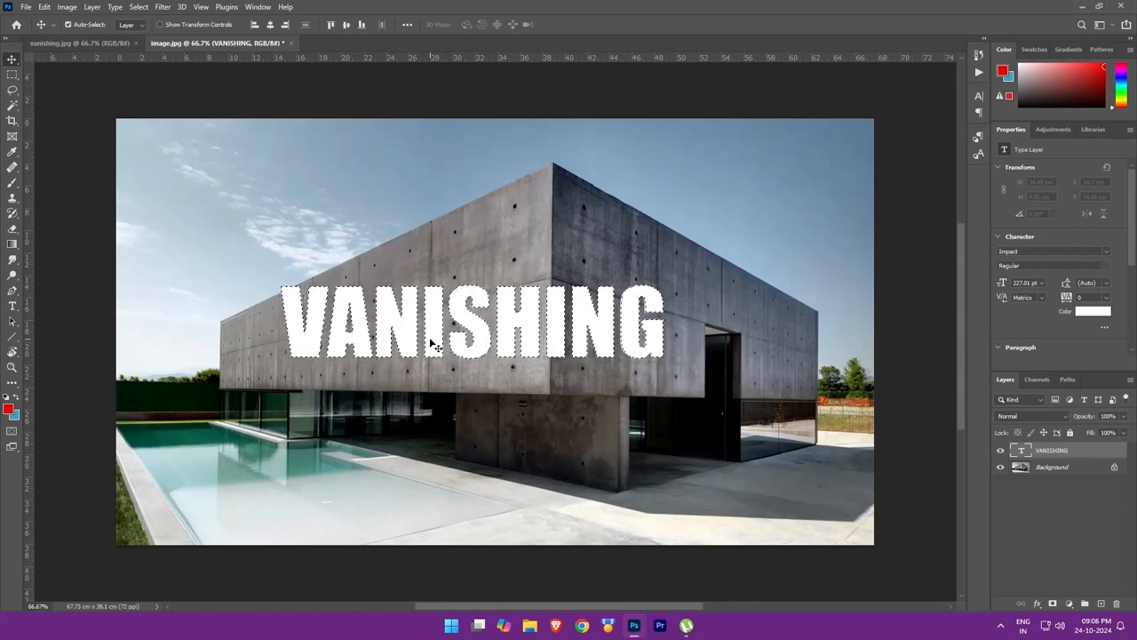
key(ctrl+c)
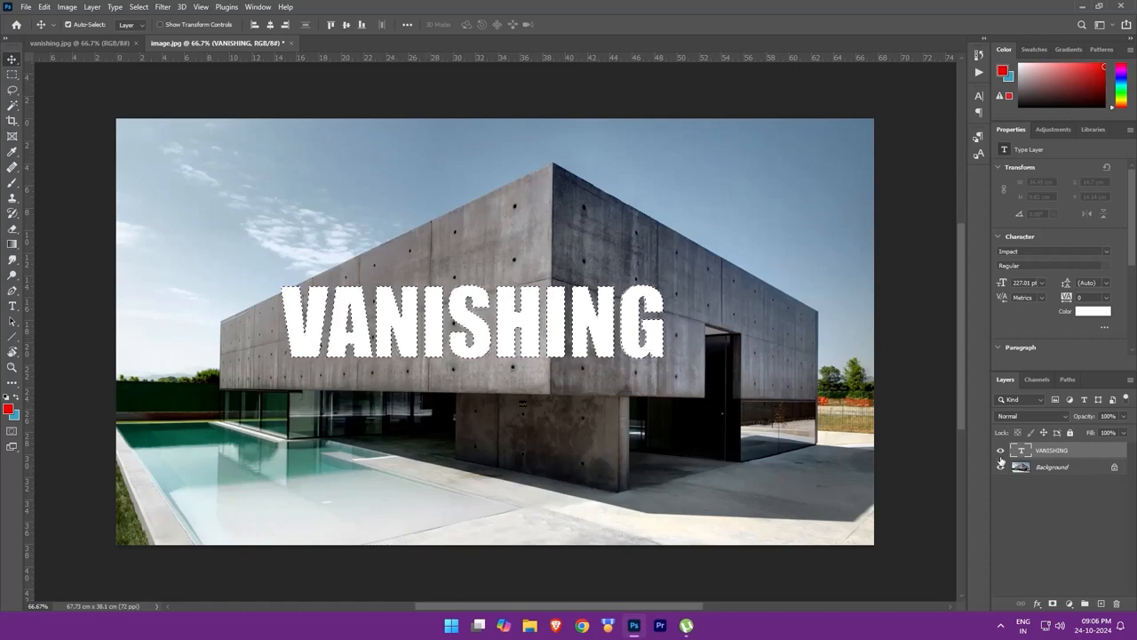
click(1000, 451)
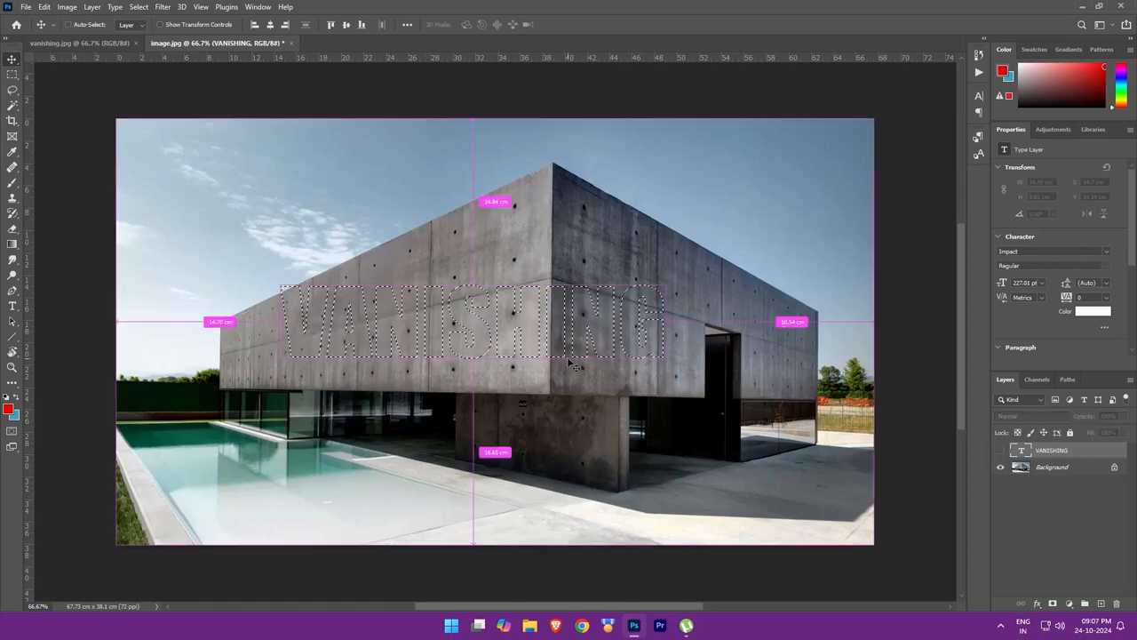
key(ctrl+d)
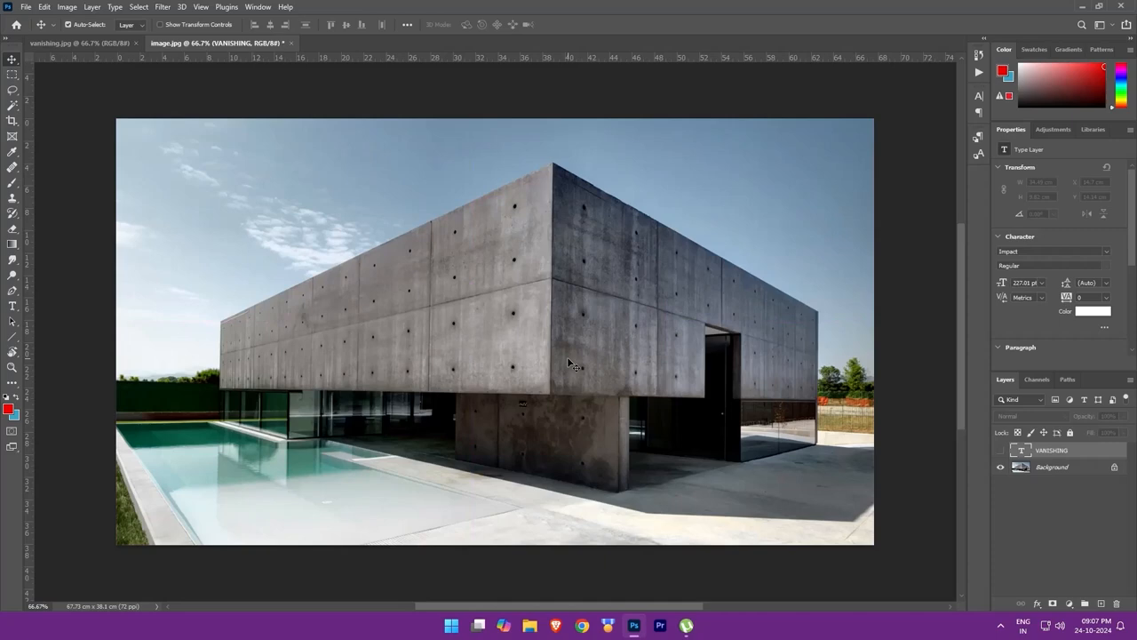
Create an empty layer between the VANISHING text layer and the Background, and open the Vanishing Point filter on it.
click(1101, 603)
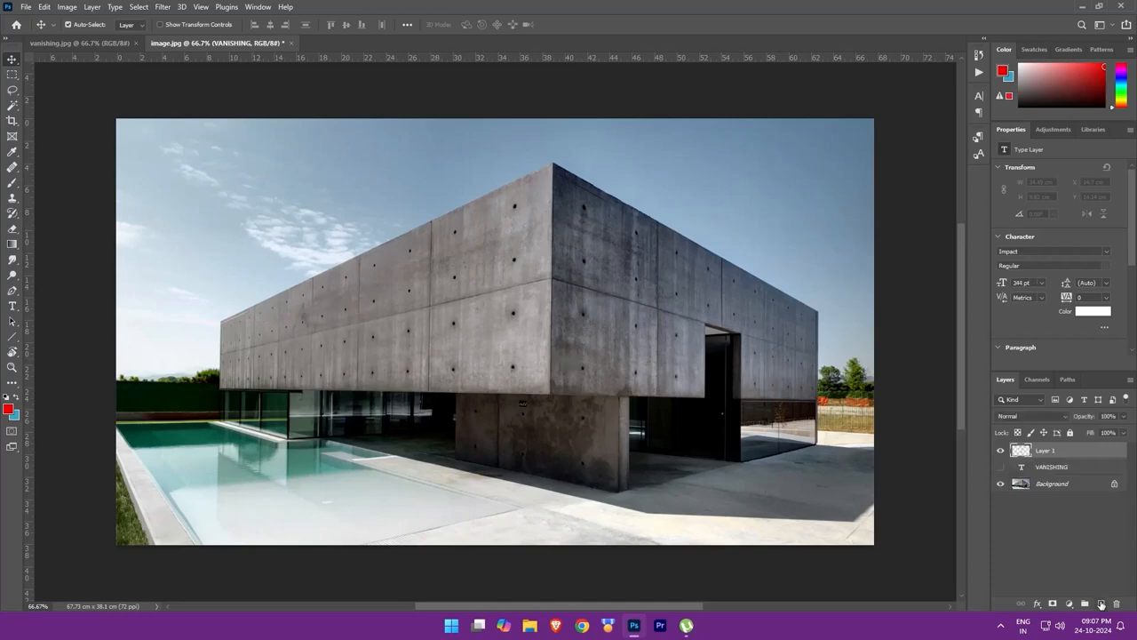
drag(1044, 451, 1033, 475)
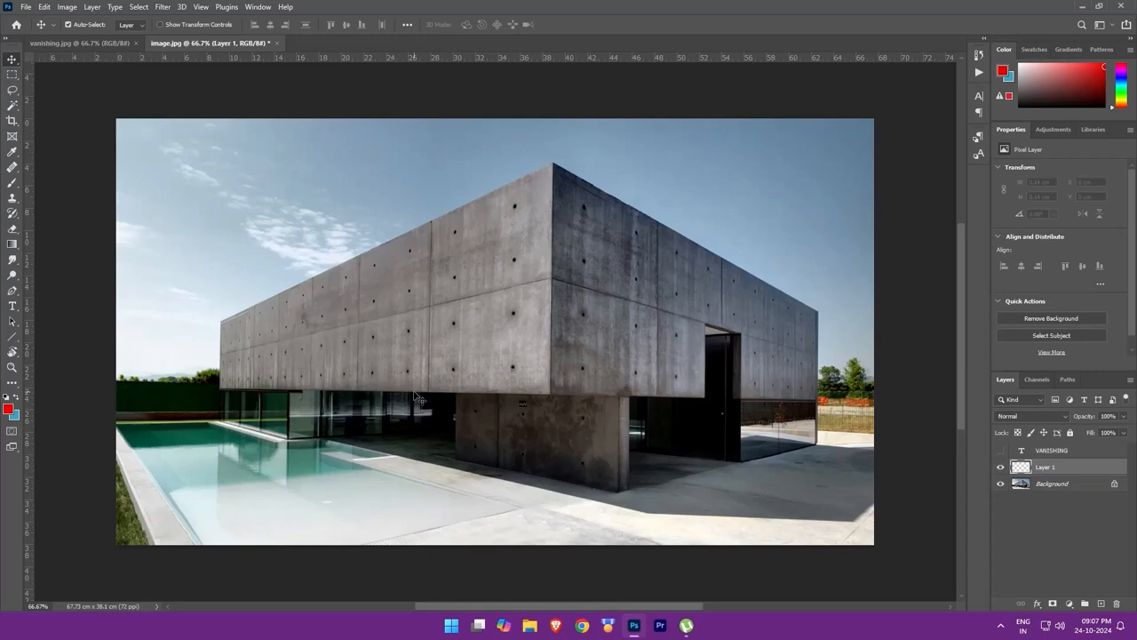
click(161, 8)
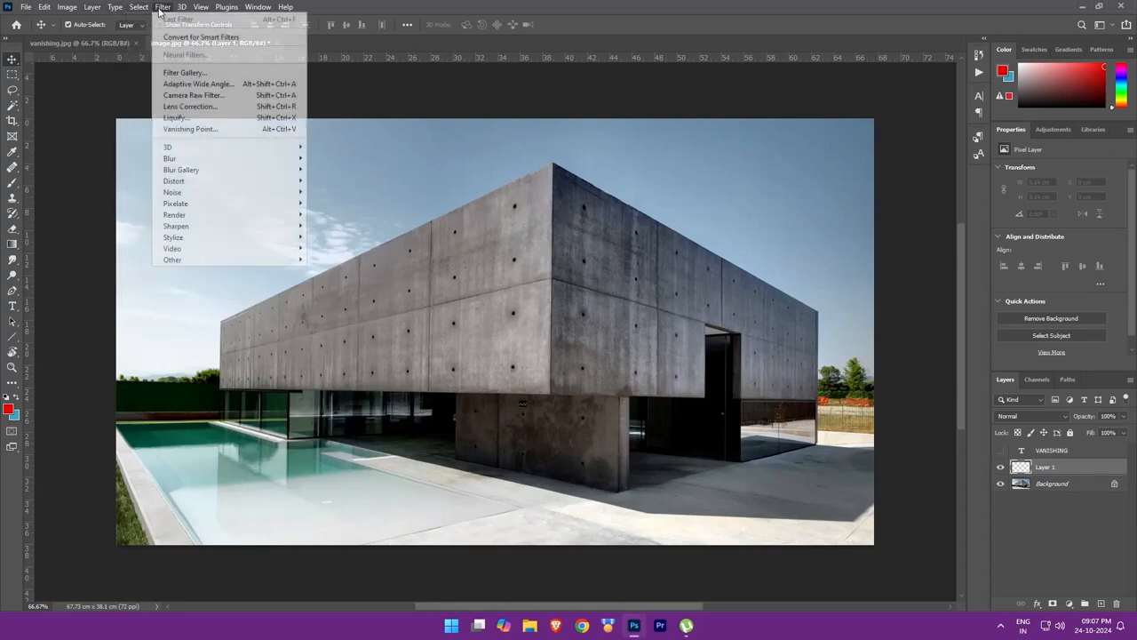
click(197, 129)
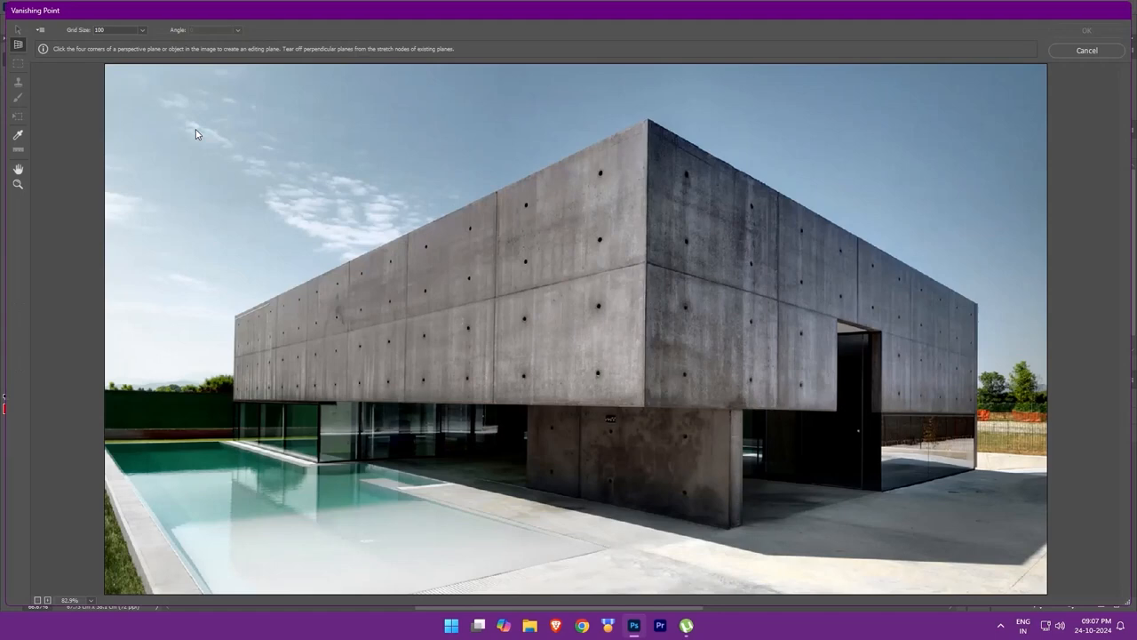
Define a perspective plane over the building's left concrete wall and fine-tune its corners to the wall edges.
click(236, 317)
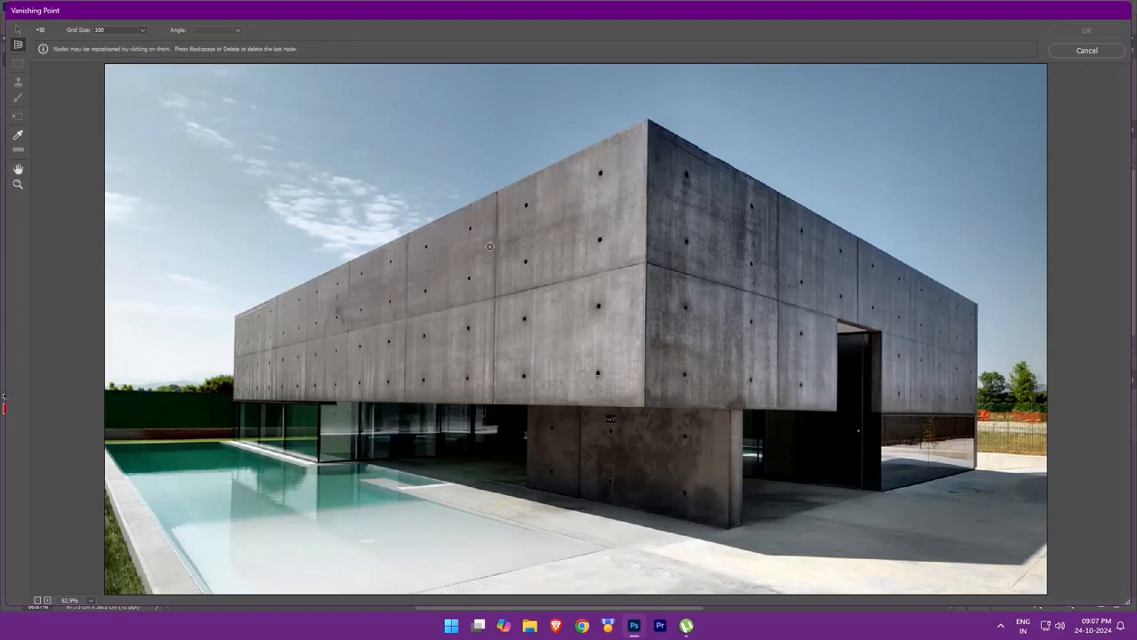
click(648, 120)
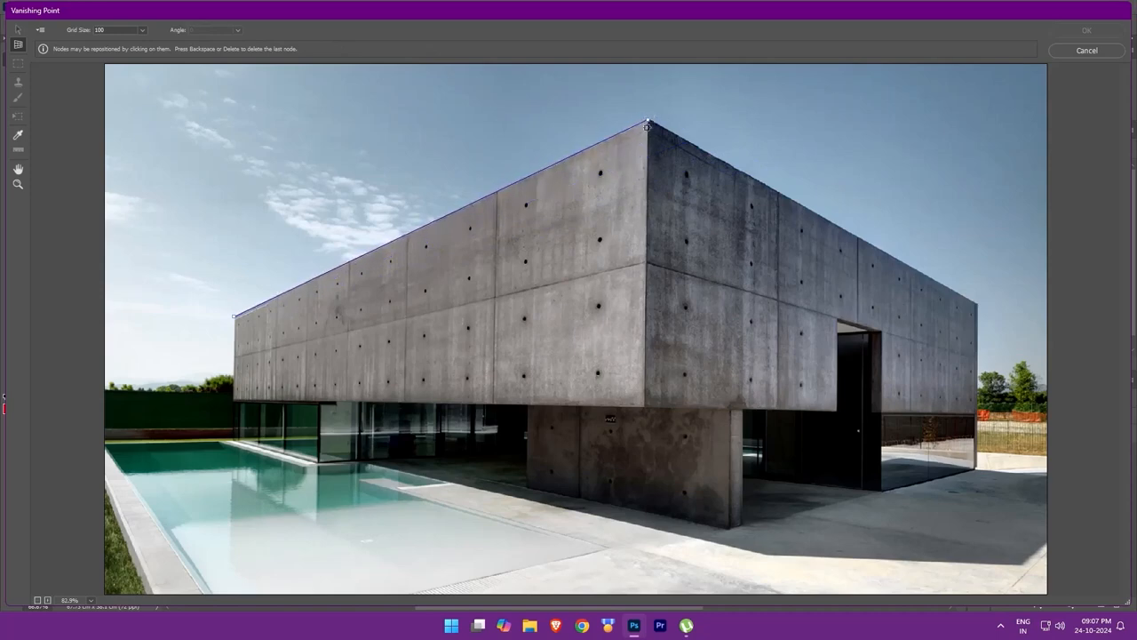
click(644, 406)
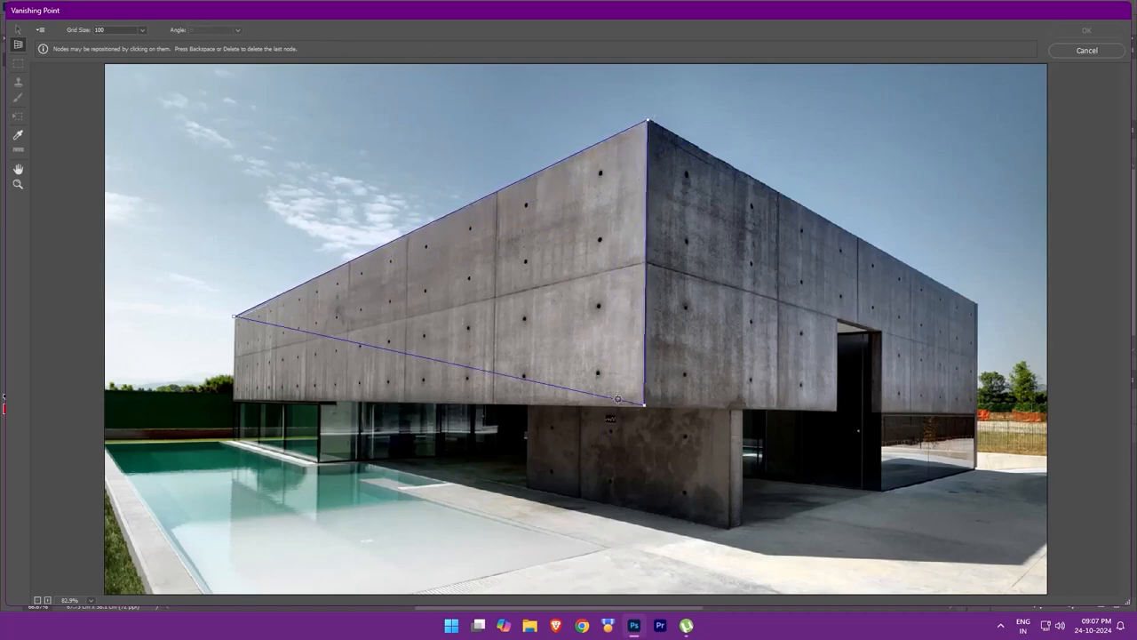
click(234, 398)
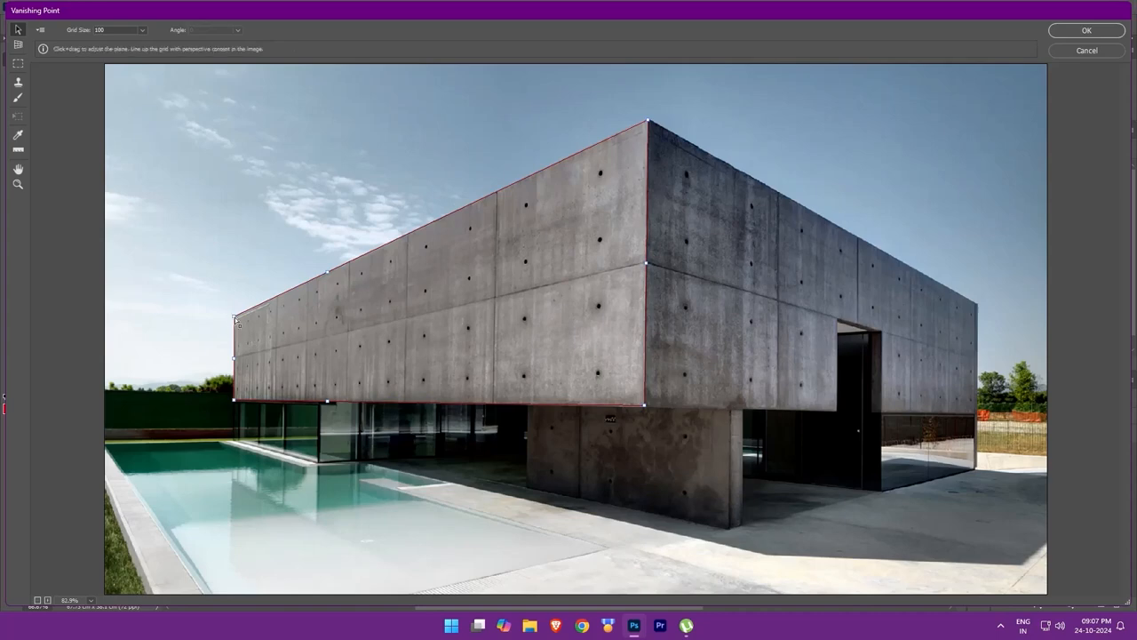
drag(234, 317, 236, 317)
drag(236, 401, 237, 400)
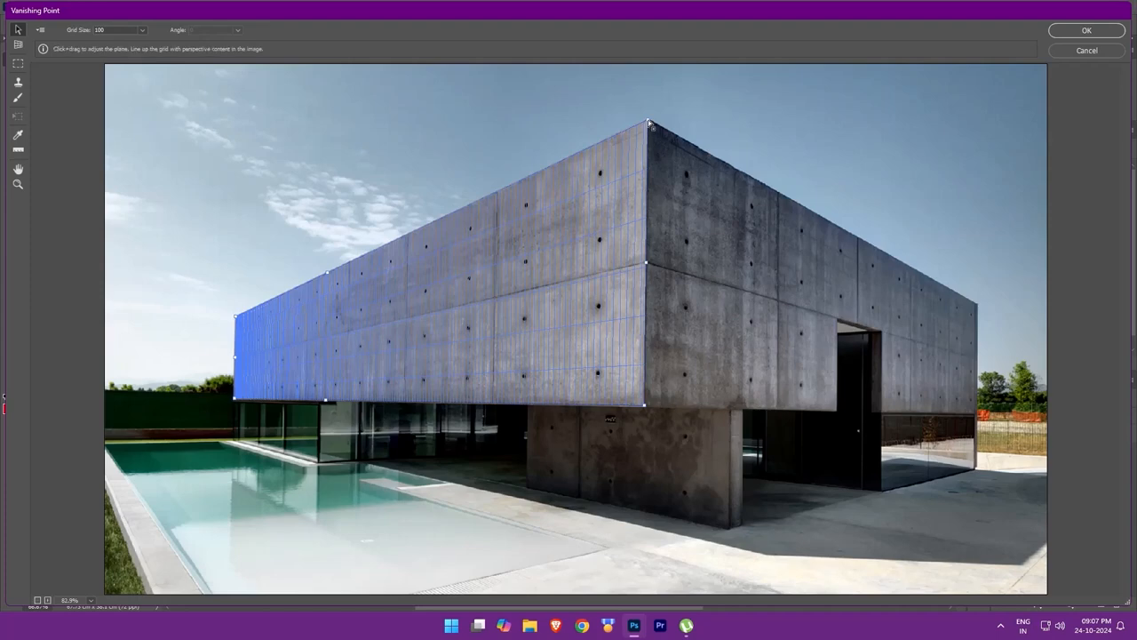
drag(649, 122, 648, 124)
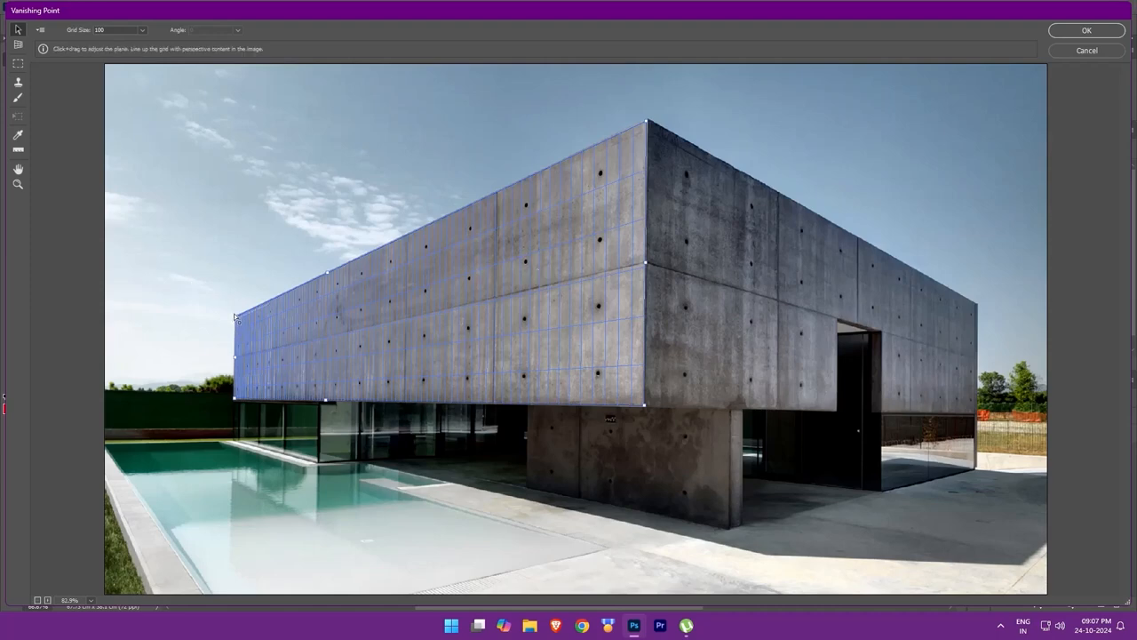
Paste the copied lettering onto the left wall's perspective plane and scale it down until the whole word fits.
key(m)
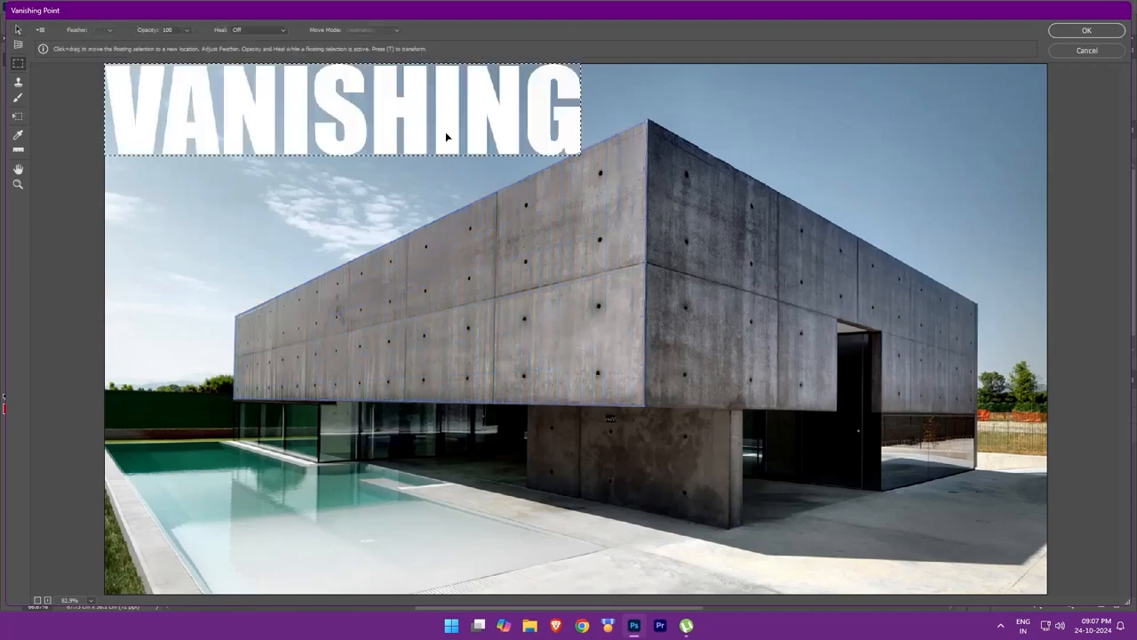
drag(389, 114, 439, 271)
key(t)
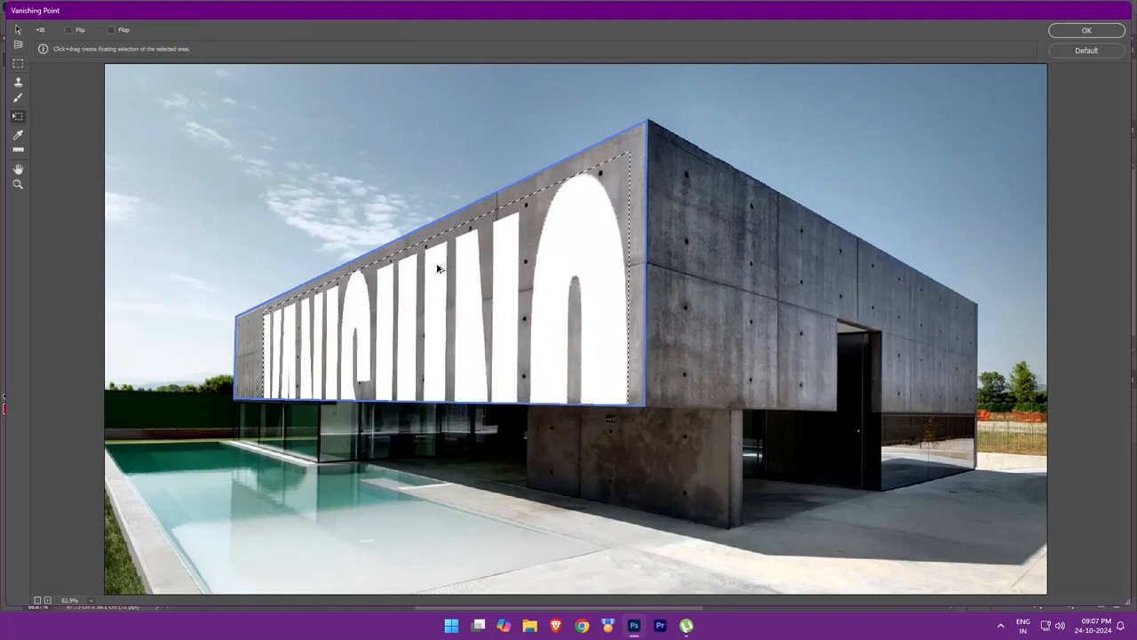
drag(629, 153, 534, 253)
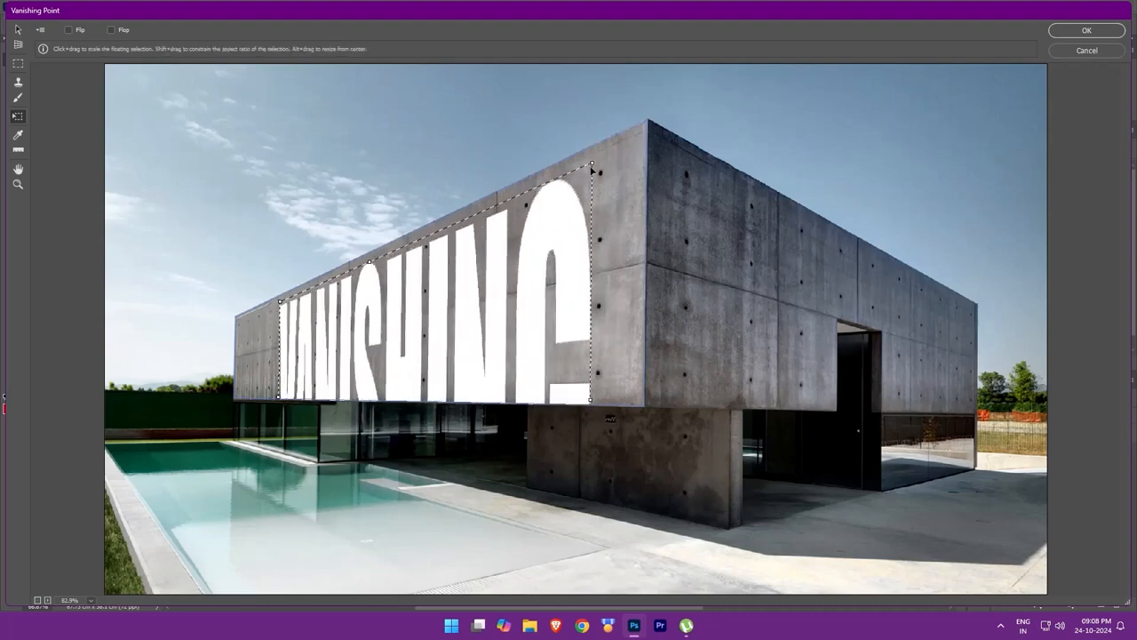
drag(591, 284, 530, 327)
drag(532, 182, 561, 206)
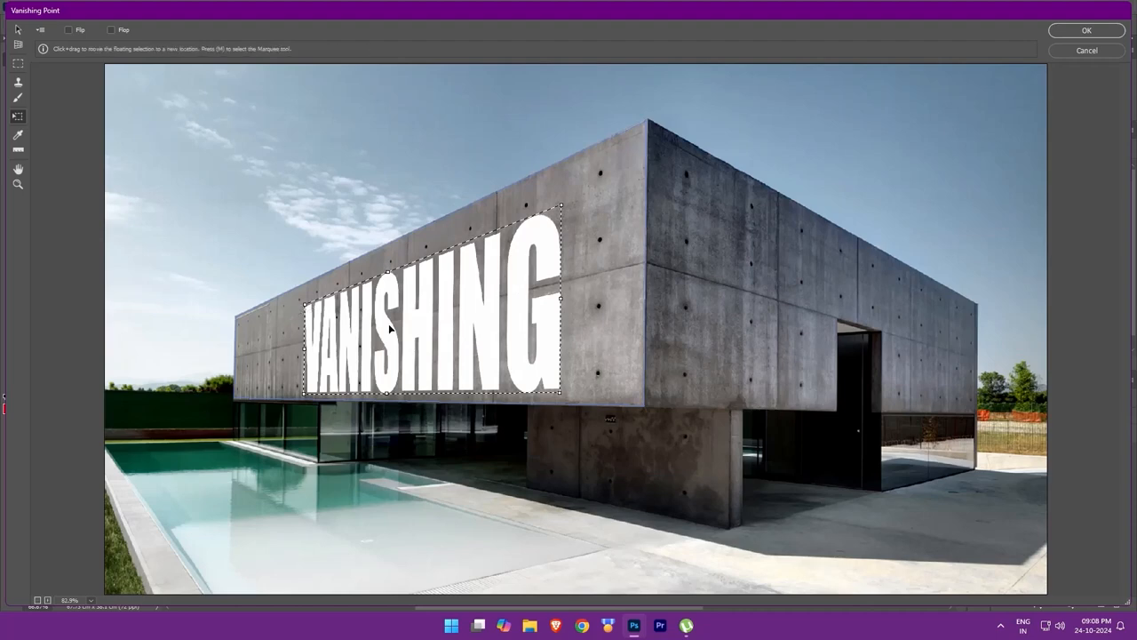
Stretch the lettering's right, left and upper edges to nearly fill the left wall, and apply the Vanishing Point filter.
drag(560, 298, 630, 285)
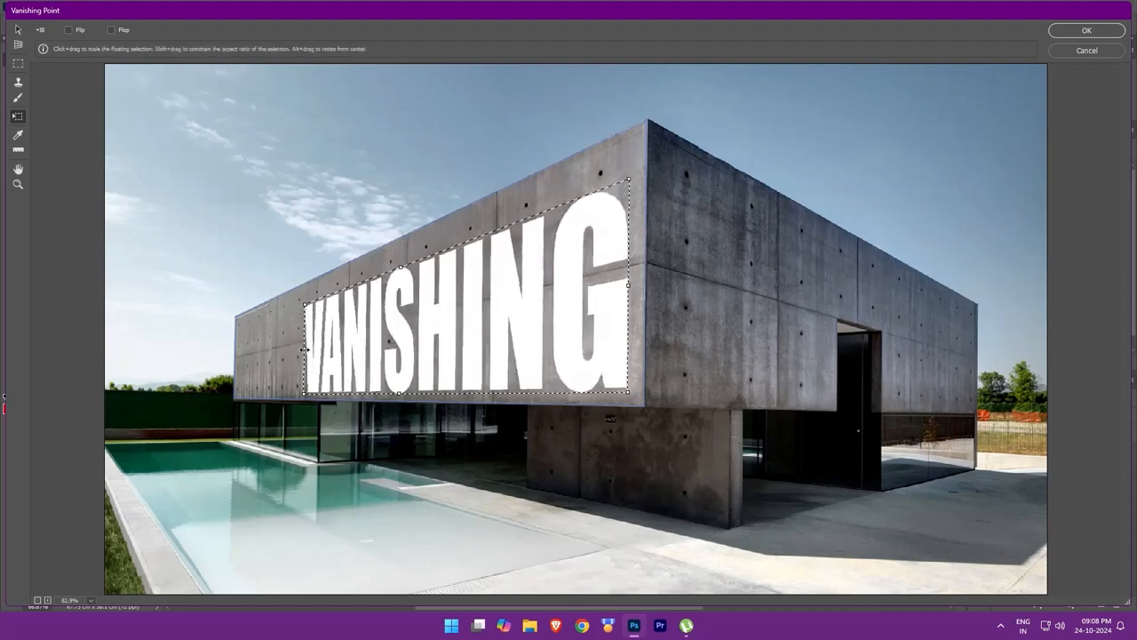
drag(304, 349, 256, 346)
drag(348, 287, 349, 273)
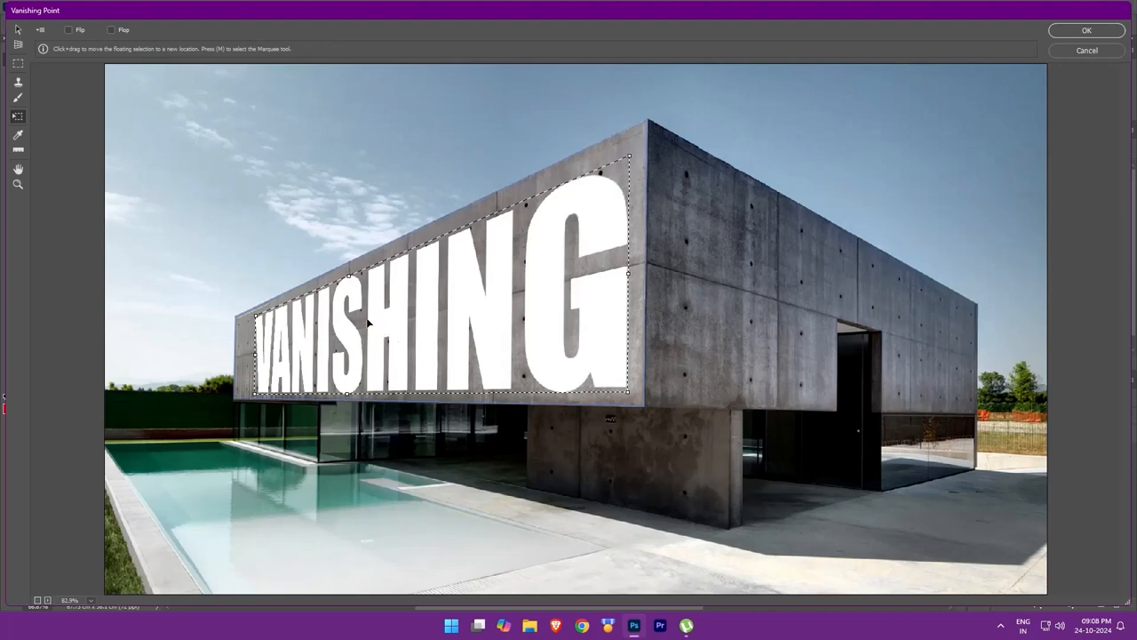
click(1087, 30)
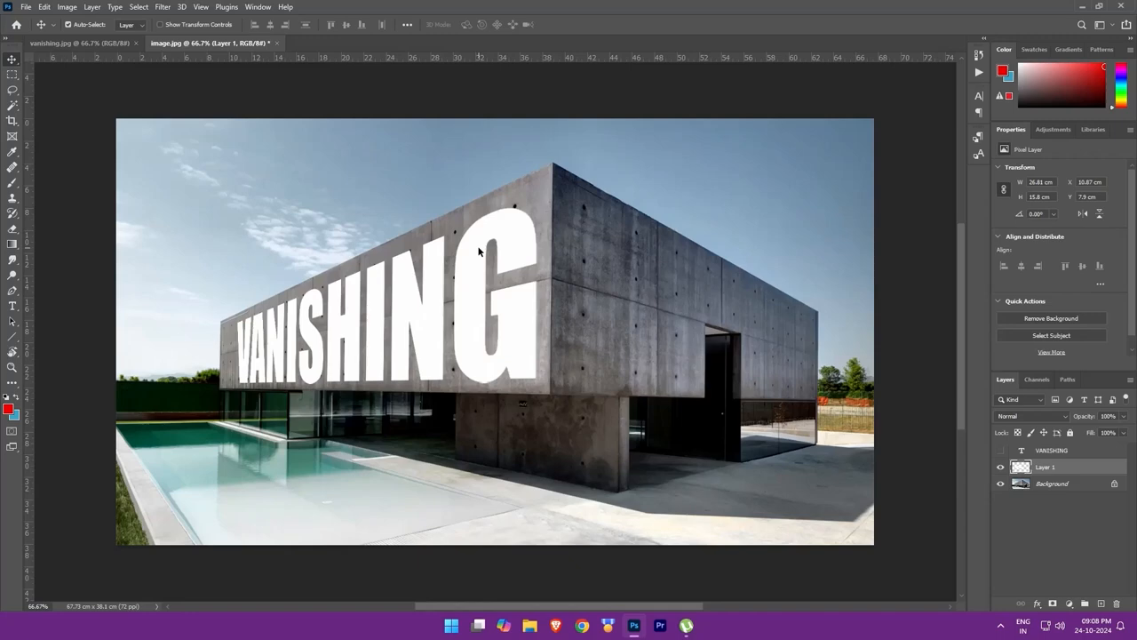
Set the blend mode of Layer 1 to Overlay.
click(1035, 416)
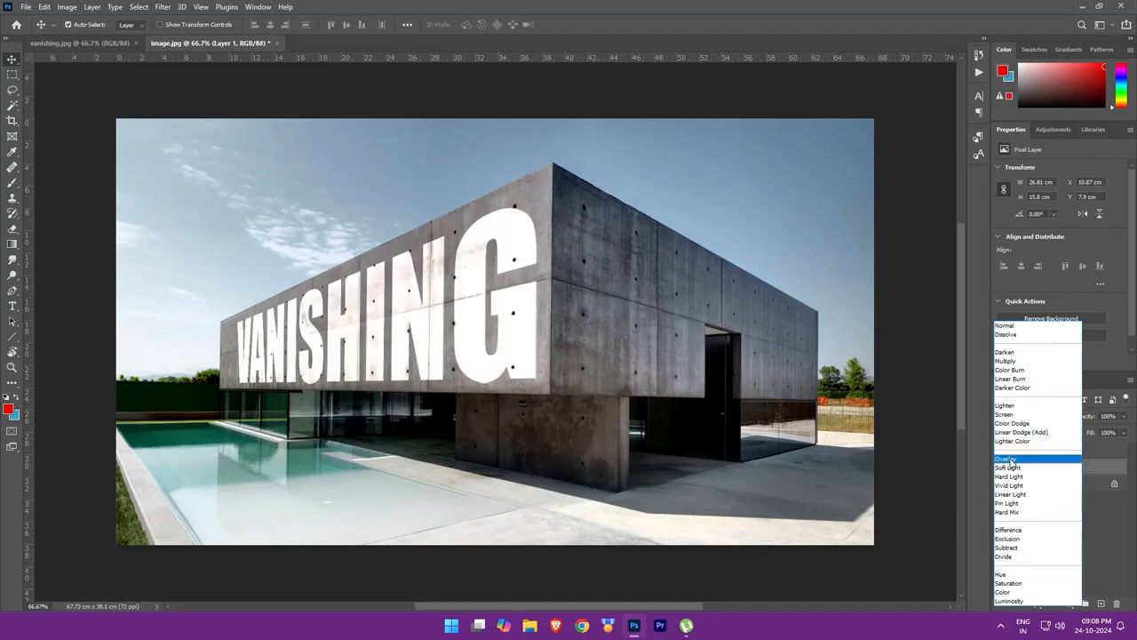
click(1008, 458)
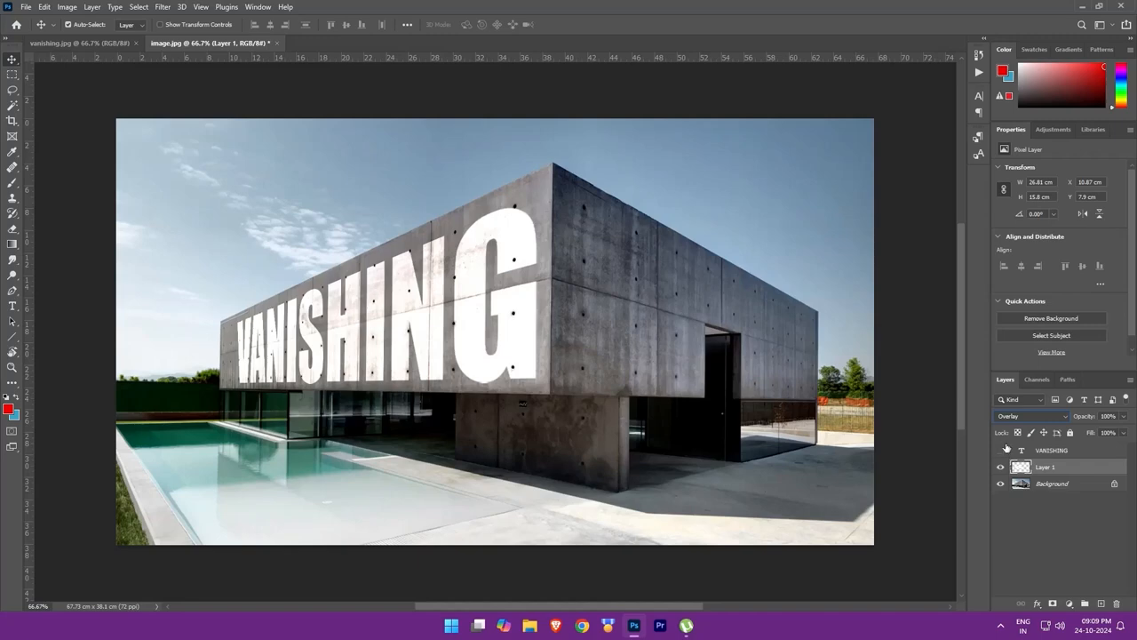
Split and raise the Underlying Layer shadow sliders in Layer 1's Blend If options so dark concrete details show through the lettering.
double_click(1113, 470)
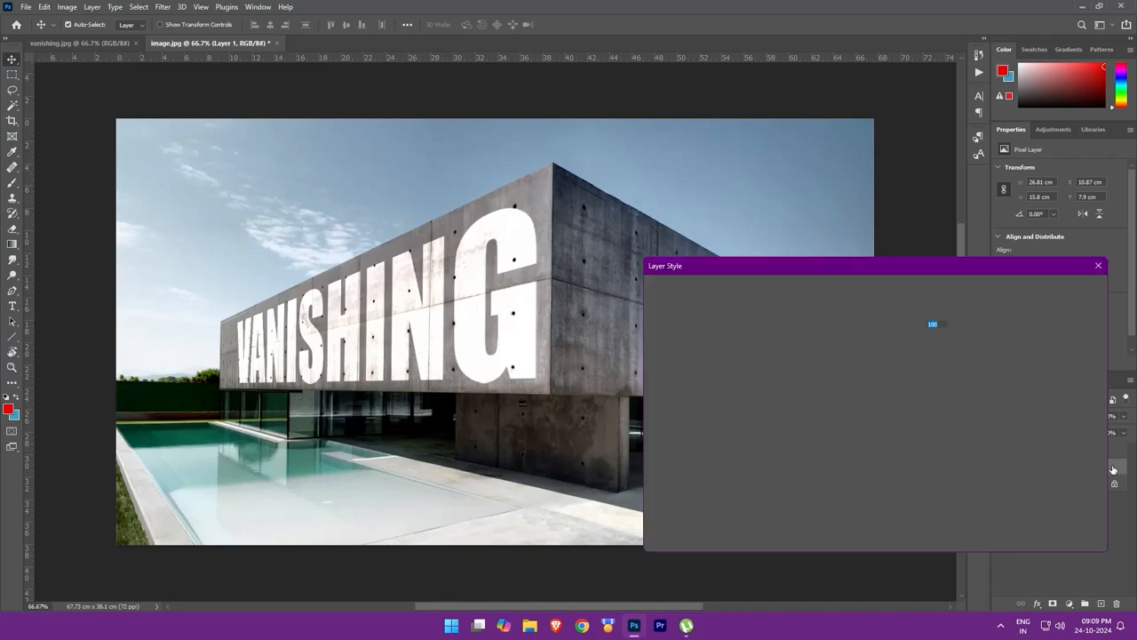
drag(802, 267, 764, 144)
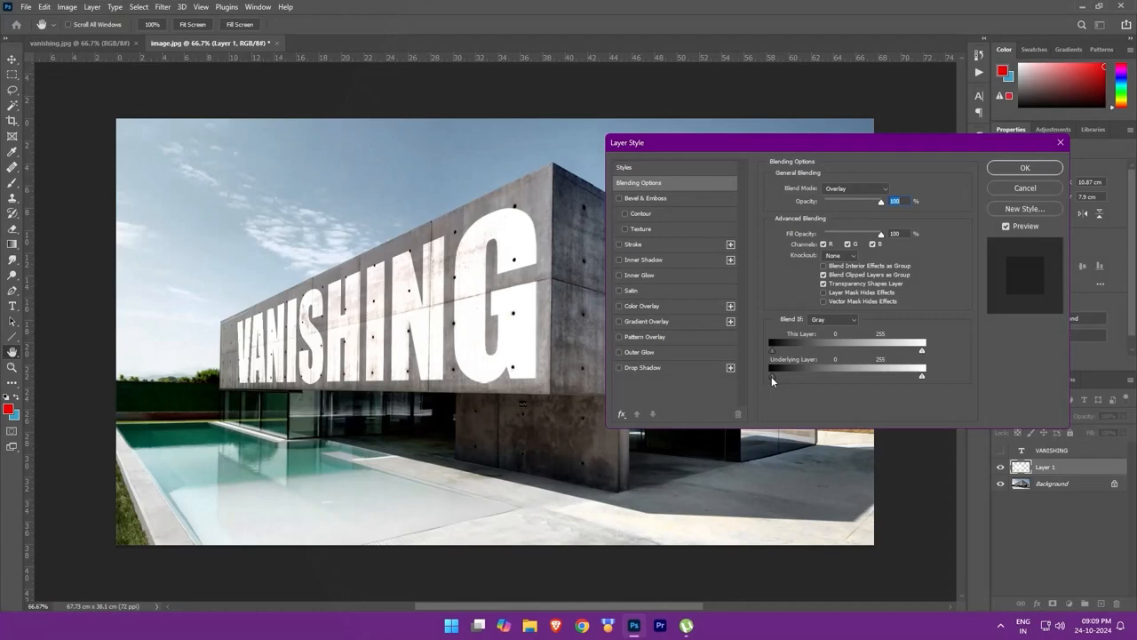
mouse_move(798, 377)
mouse_down()
mouse_move(771, 375)
mouse_move(808, 379)
mouse_up()
drag(784, 377, 799, 380)
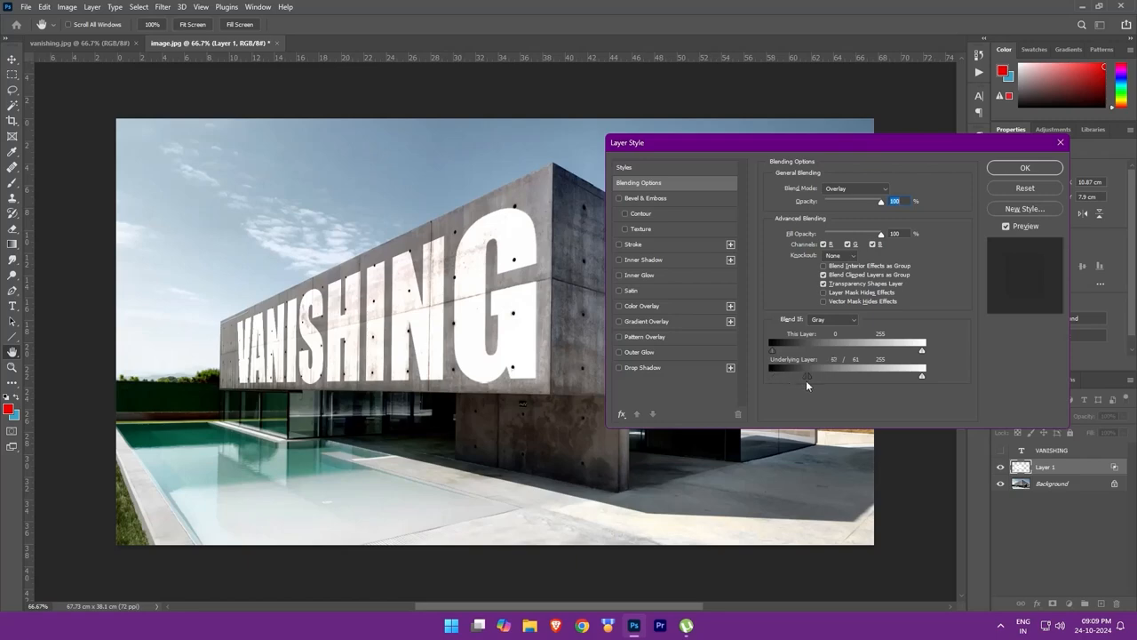
mouse_move(825, 379)
mouse_down()
mouse_move(842, 380)
mouse_move(821, 378)
mouse_up()
drag(822, 377, 828, 377)
click(1024, 169)
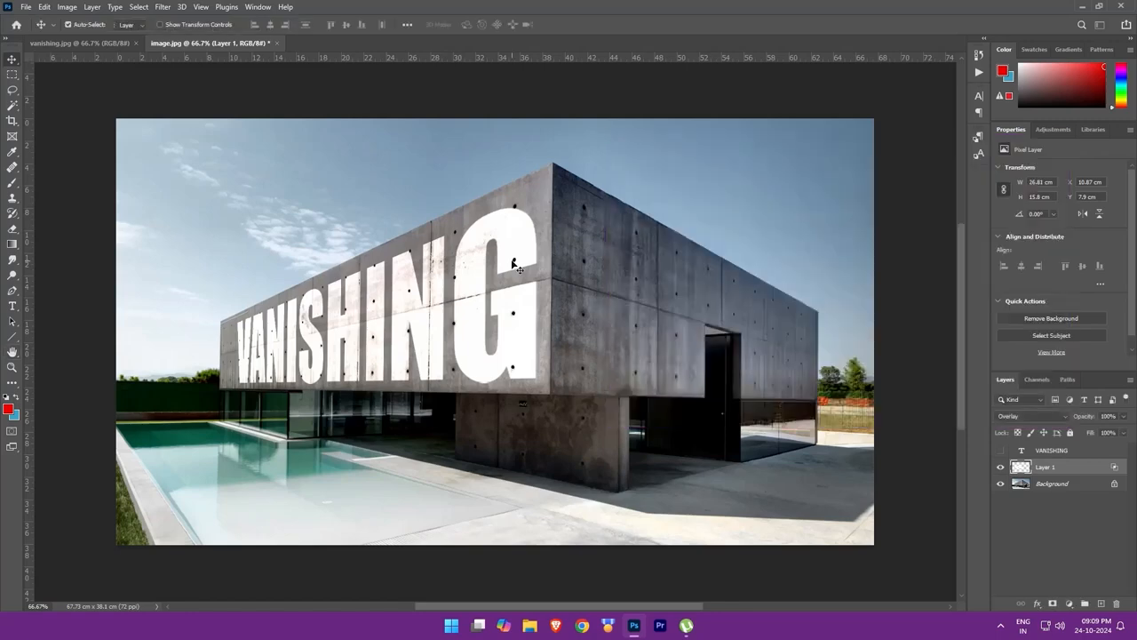